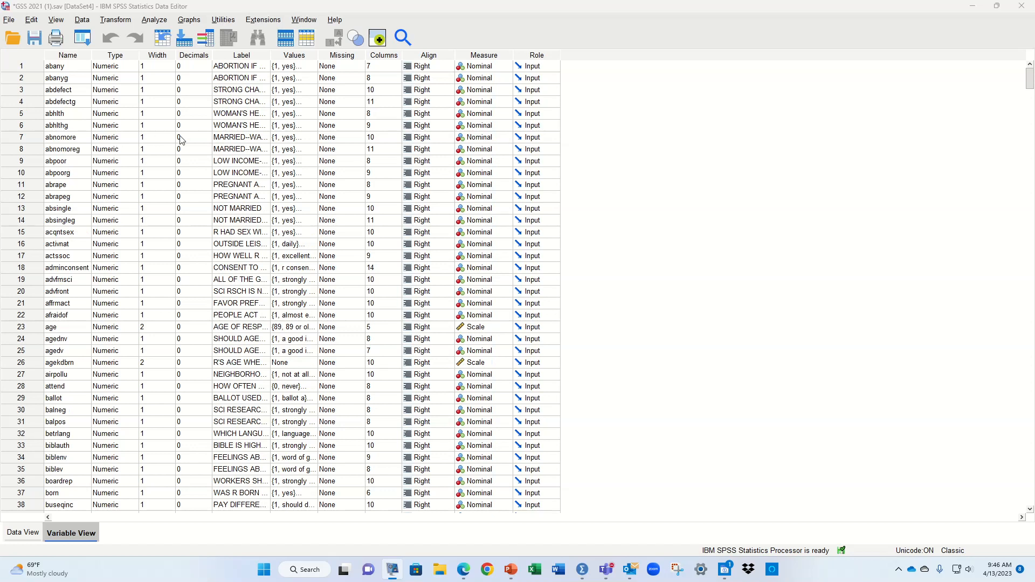
Open the Linear Regression setup for the GSS 2021 dataset.
{"action": "scroll", "coordinate": [227, 217], "scroll_direction": "down", "scroll_amount": 1}
{"action": "scroll", "coordinate": [226, 217], "scroll_direction": "up", "scroll_amount": 1}
{"action": "scroll", "coordinate": [395, 338], "scroll_direction": "down", "scroll_amount": 2}
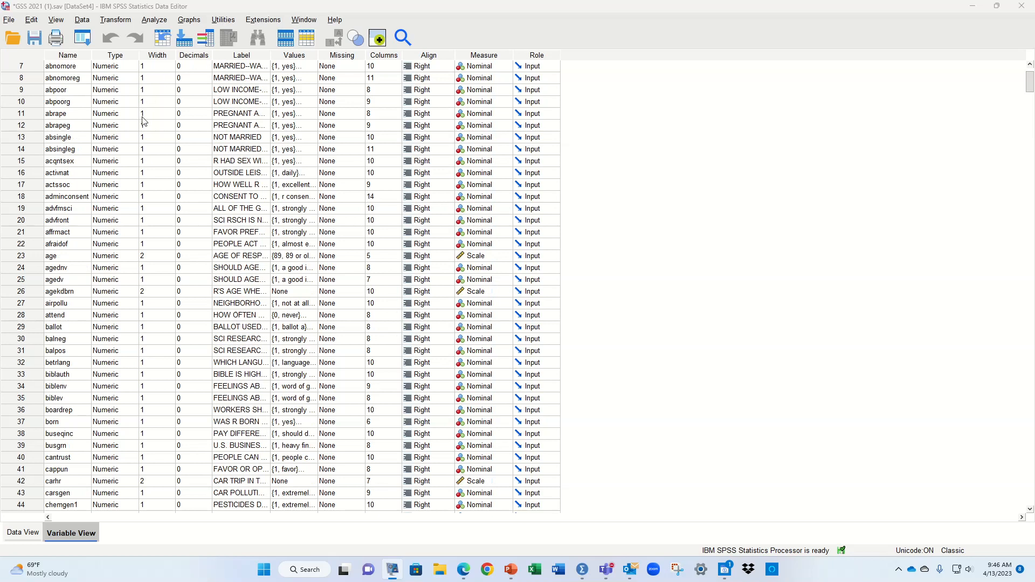
{"action": "left_click", "coordinate": [151, 21]}
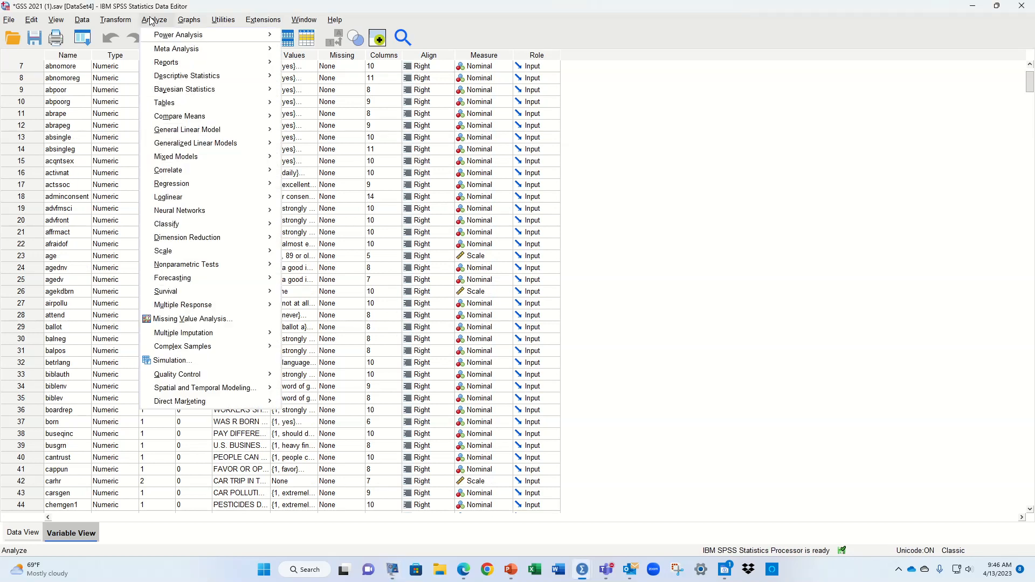
{"action": "mouse_move", "coordinate": [216, 183]}
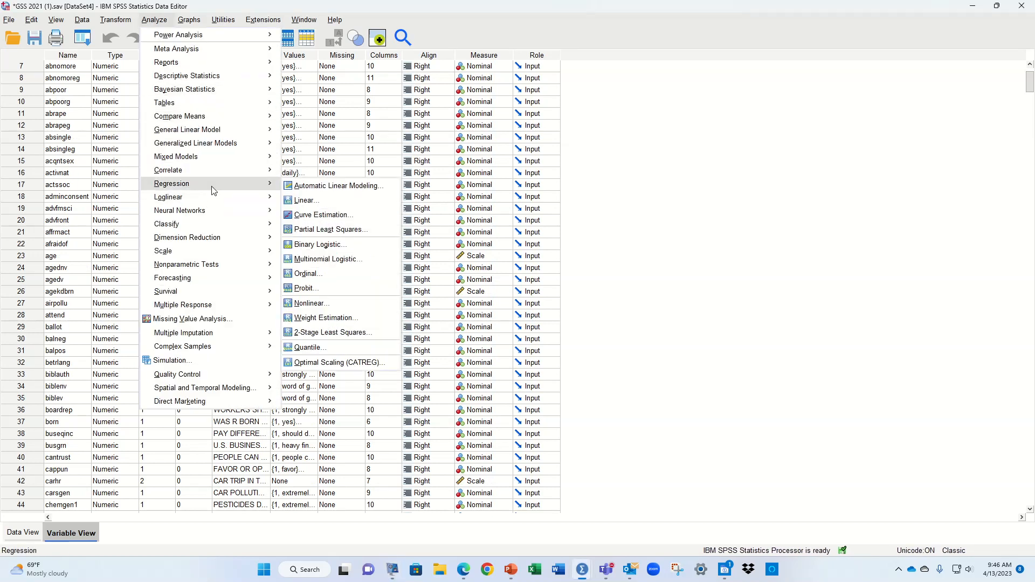
{"action": "left_click", "coordinate": [345, 202]}
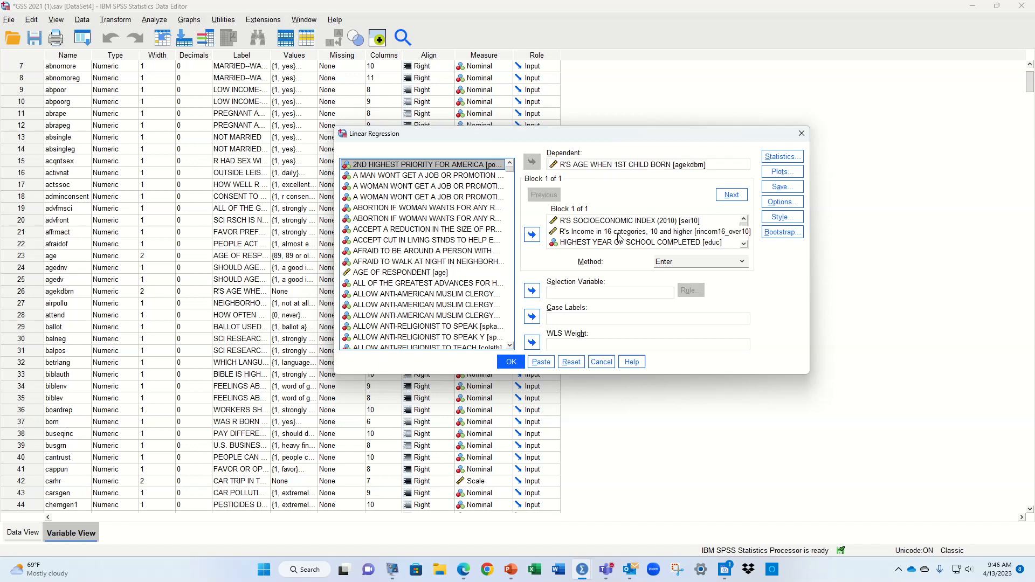
Remove R's Spouse's Socioeconomic Index (2010) from the predictors of age when 1st child born and run the regression.
{"action": "left_click", "coordinate": [632, 165]}
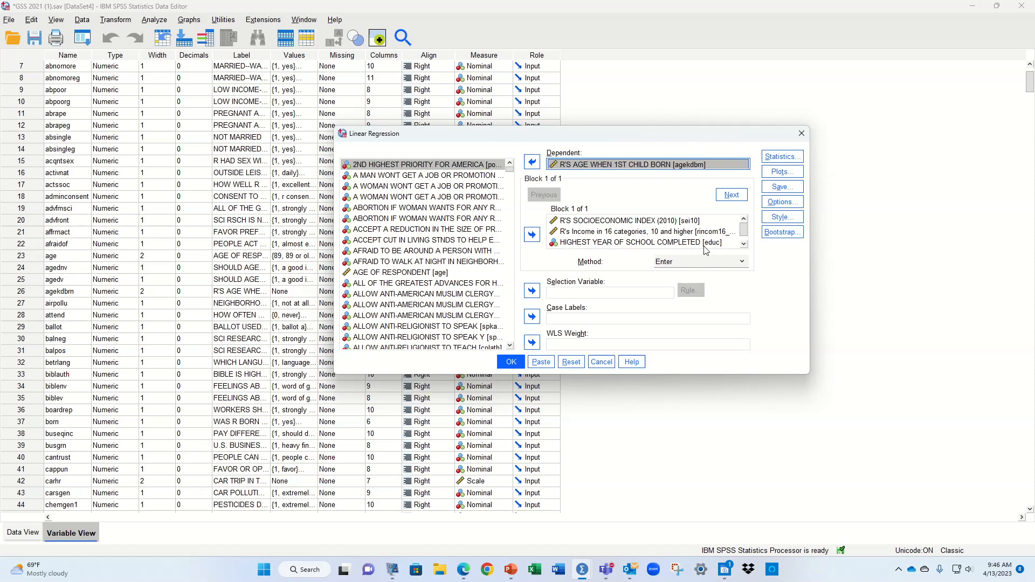
{"action": "scroll", "coordinate": [701, 248], "scroll_direction": "down", "scroll_amount": 1}
{"action": "left_click", "coordinate": [612, 247]}
{"action": "left_click", "coordinate": [612, 245]}
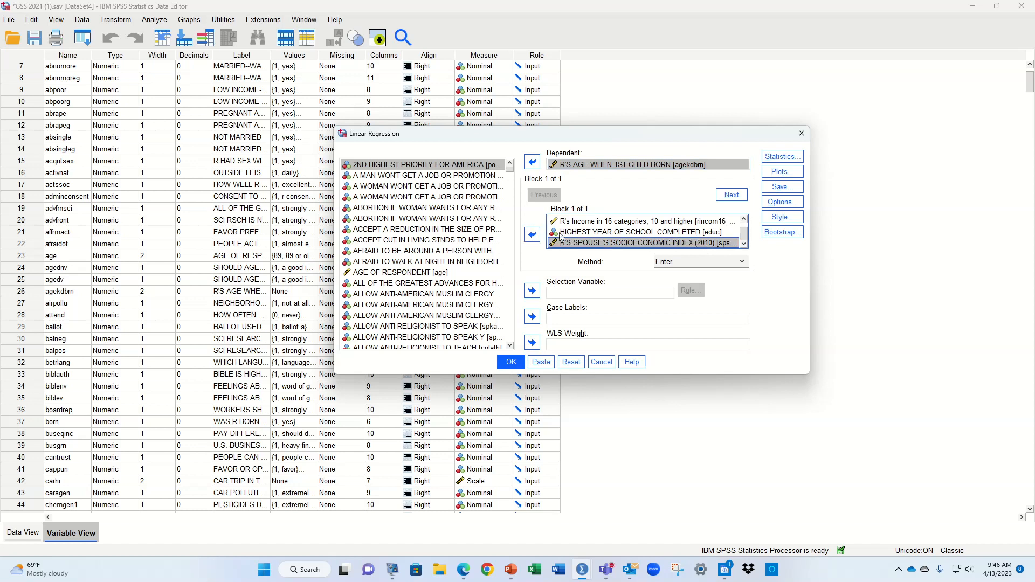
{"action": "left_click", "coordinate": [532, 235]}
{"action": "left_click", "coordinate": [510, 363]}
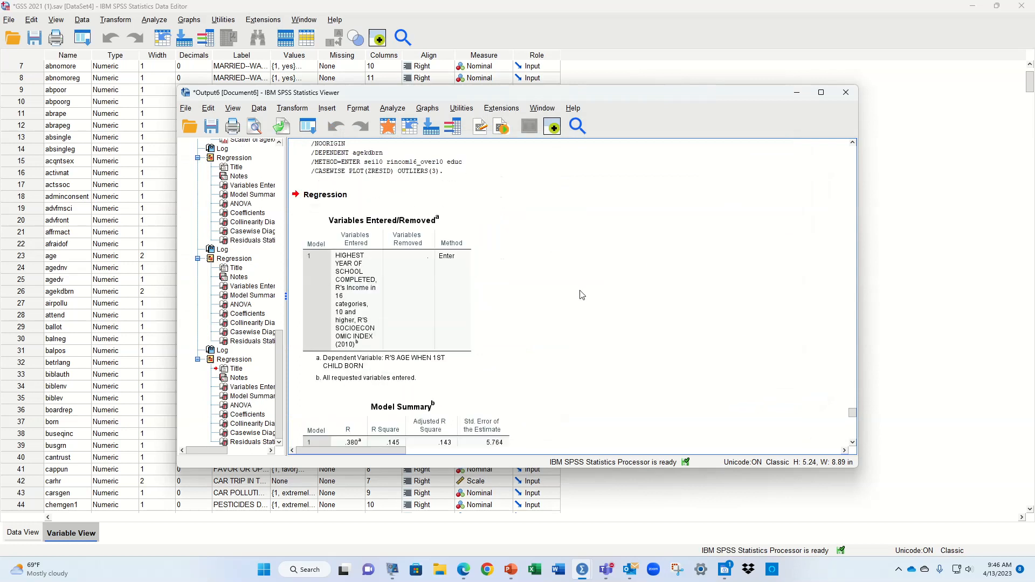
Examine the three-predictor regression's Model Summary, ANOVA significance, and Coefficients table with its collinearity statistics.
{"action": "scroll", "coordinate": [556, 292], "scroll_direction": "down", "scroll_amount": 1}
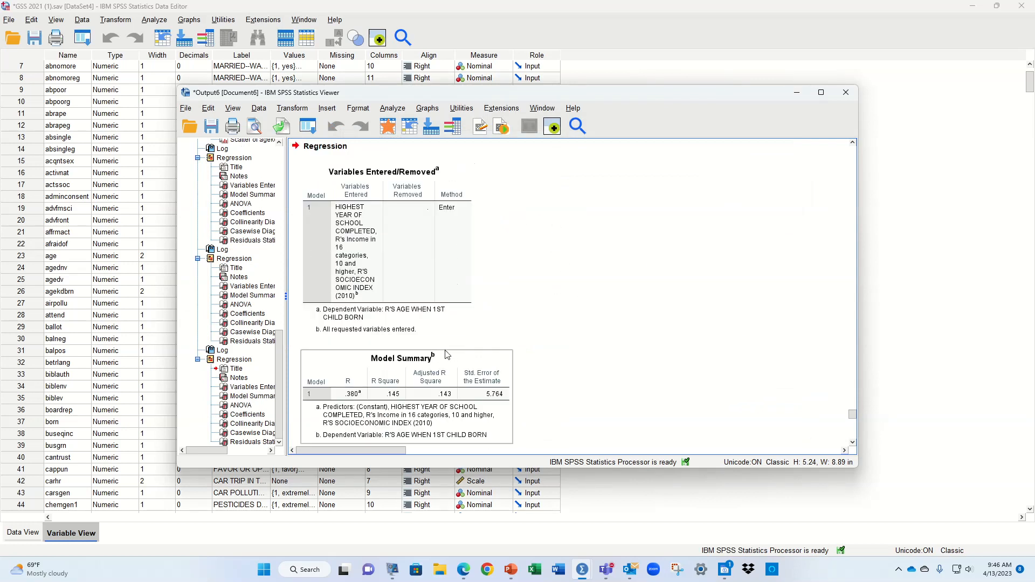
{"action": "scroll", "coordinate": [592, 365], "scroll_direction": "down", "scroll_amount": 1}
{"action": "left_click", "coordinate": [442, 305]}
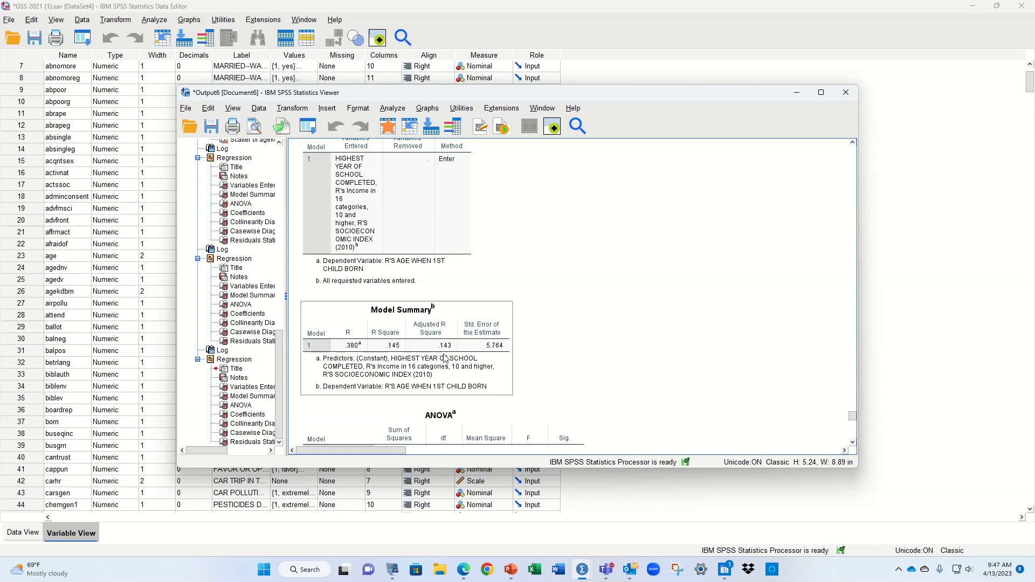
{"action": "scroll", "coordinate": [513, 337], "scroll_direction": "down", "scroll_amount": 1}
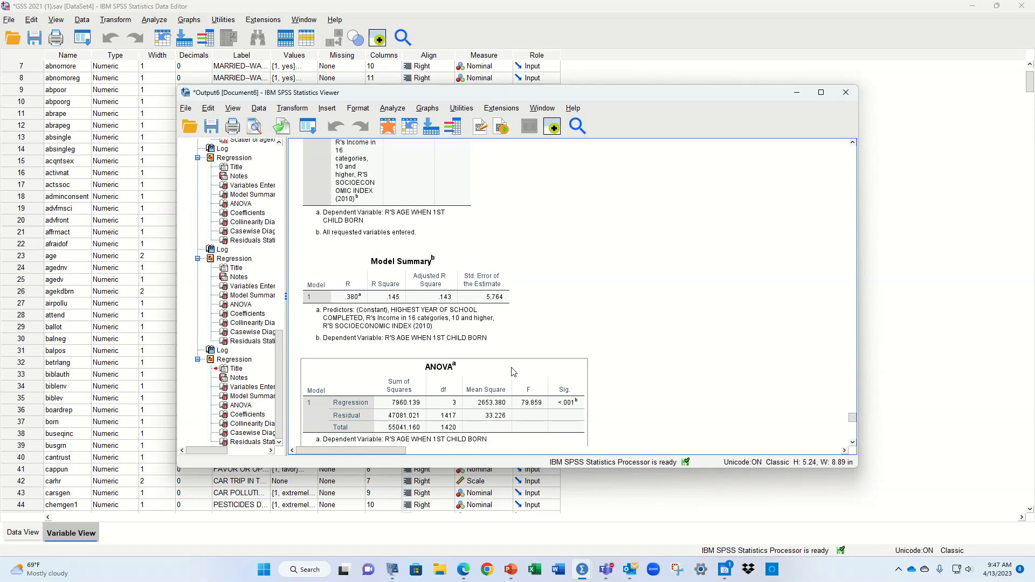
{"action": "scroll", "coordinate": [633, 372], "scroll_direction": "down", "scroll_amount": 1}
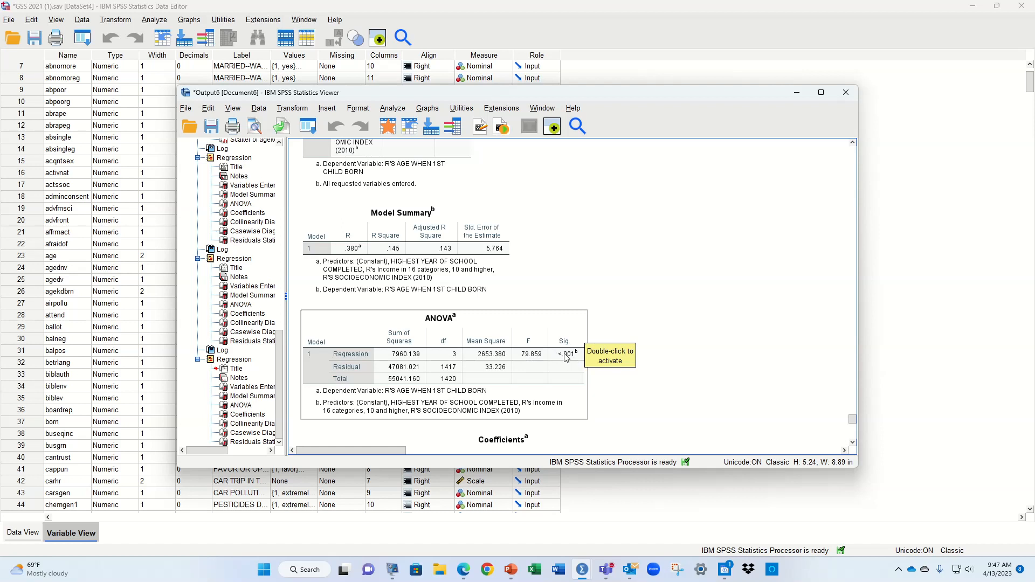
{"action": "scroll", "coordinate": [567, 364], "scroll_direction": "down", "scroll_amount": 5}
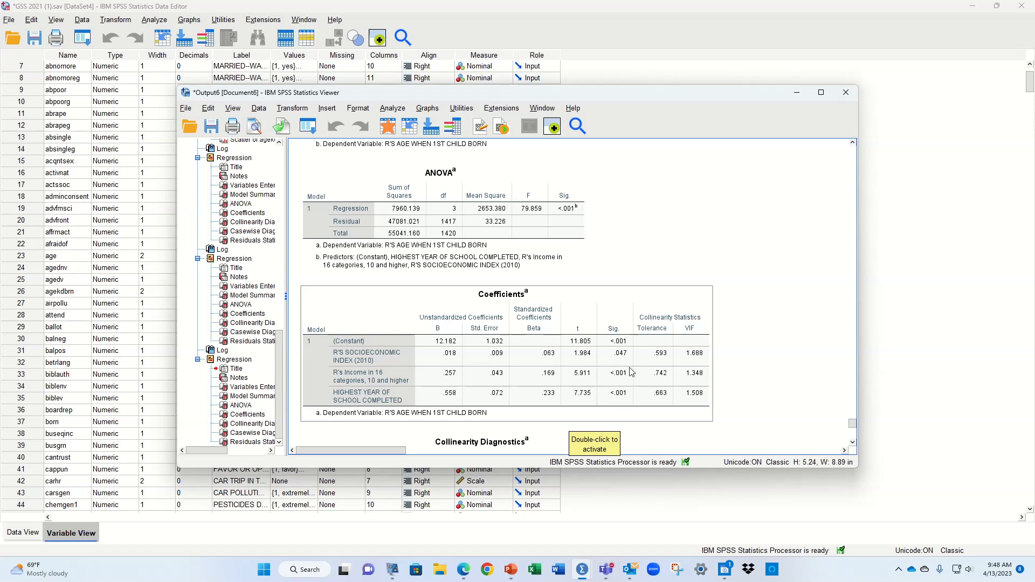
{"action": "scroll", "coordinate": [625, 372], "scroll_direction": "down", "scroll_amount": 5}
{"action": "scroll", "coordinate": [623, 373], "scroll_direction": "up", "scroll_amount": 4}
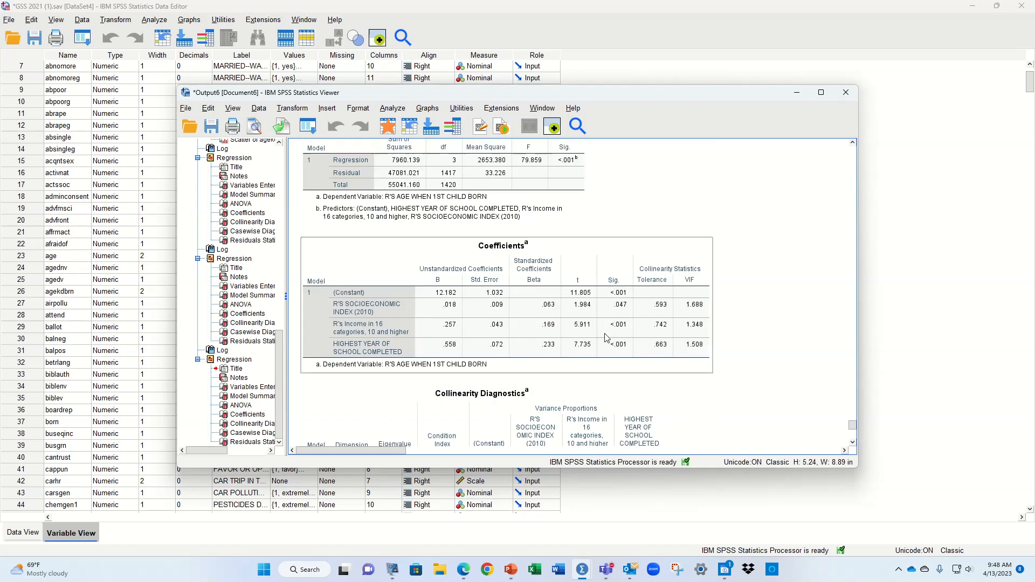
Reopen the Linear Regression setup and check the Statistics options for collinearity diagnostics and casewise outliers outside 3 standard deviations.
{"action": "left_click", "coordinate": [388, 111]}
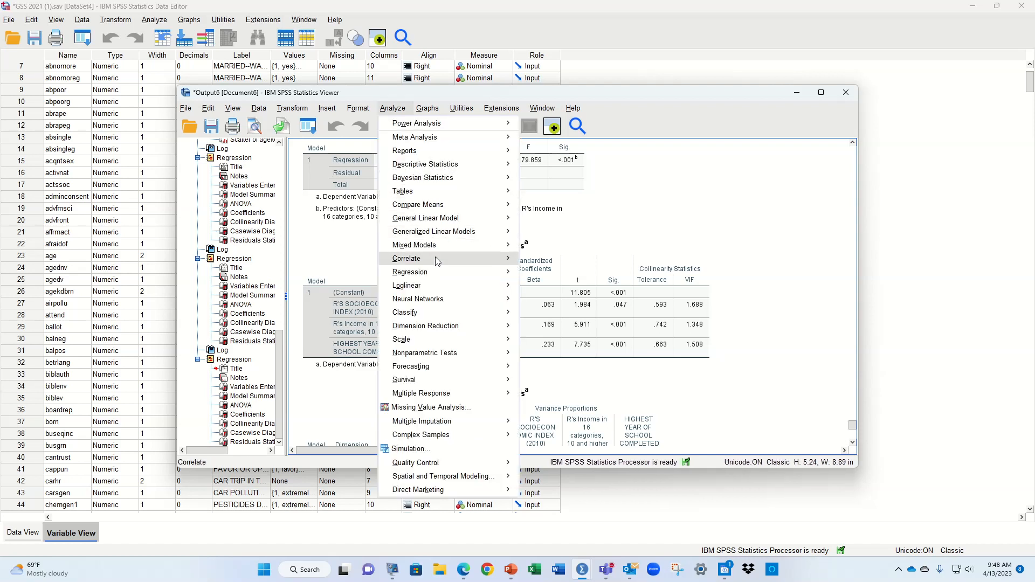
{"action": "mouse_move", "coordinate": [502, 272]}
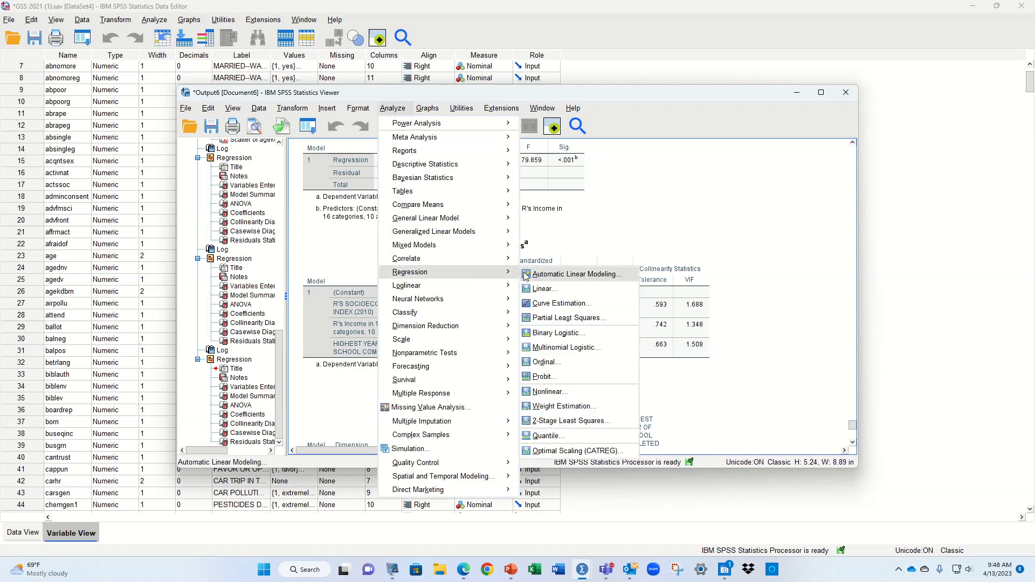
{"action": "left_click", "coordinate": [550, 286]}
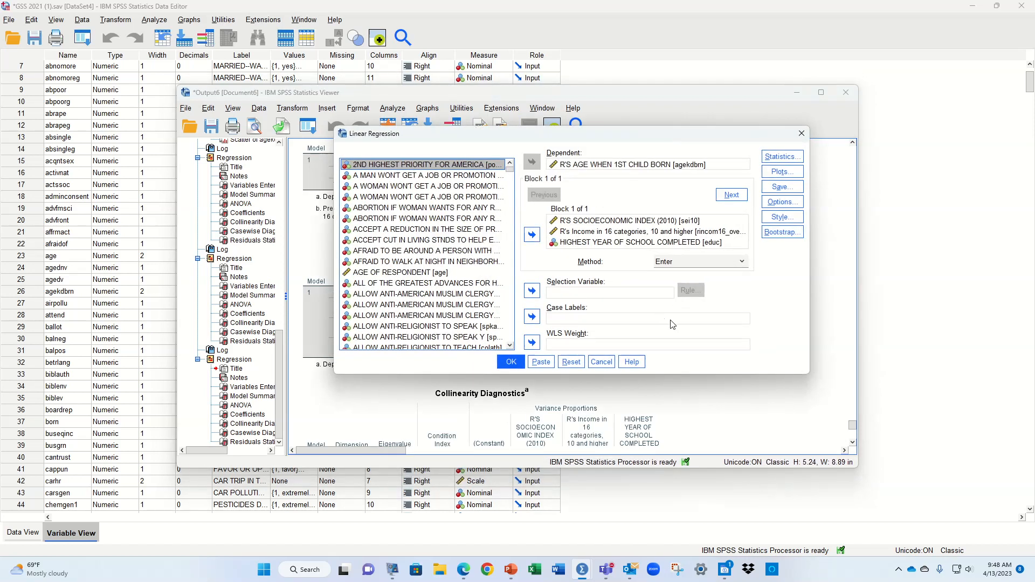
{"action": "left_click", "coordinate": [782, 157]}
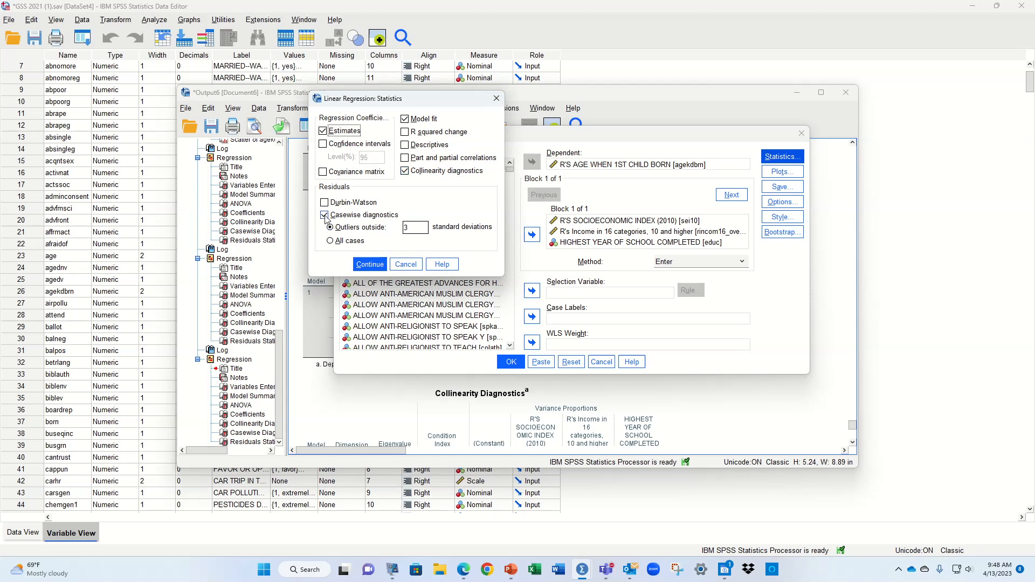
{"action": "left_click", "coordinate": [370, 265]}
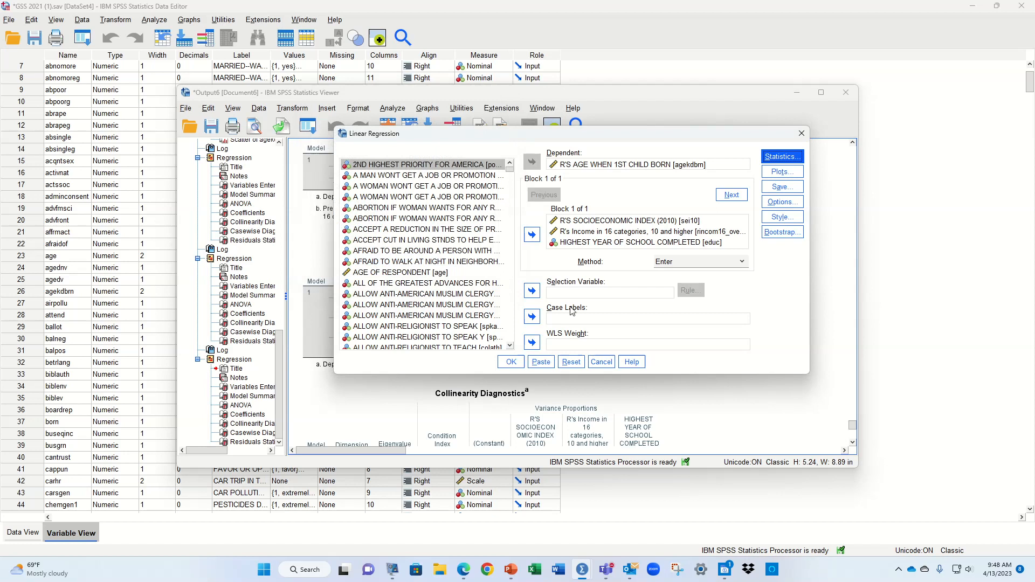
Add R's Spouse's Socioeconomic Index (2010) to the predictor block and run the regression.
{"action": "scroll", "coordinate": [447, 219], "scroll_direction": "down", "scroll_amount": 2}
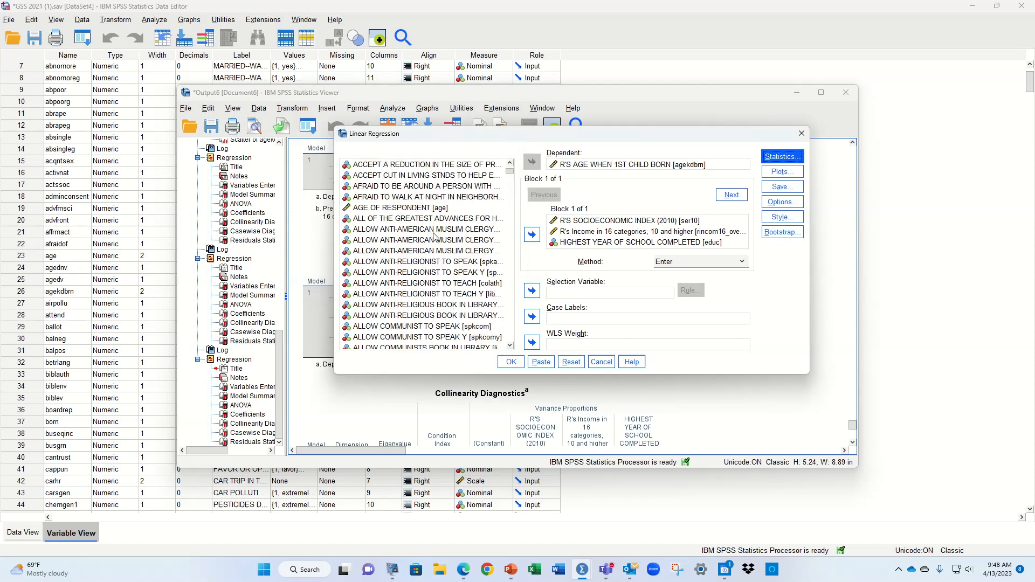
{"action": "left_click_drag", "start_coordinate": [510, 174], "coordinate": [513, 298]}
{"action": "scroll", "coordinate": [501, 286], "scroll_direction": "down", "scroll_amount": 8}
{"action": "scroll", "coordinate": [500, 287], "scroll_direction": "down", "scroll_amount": 5}
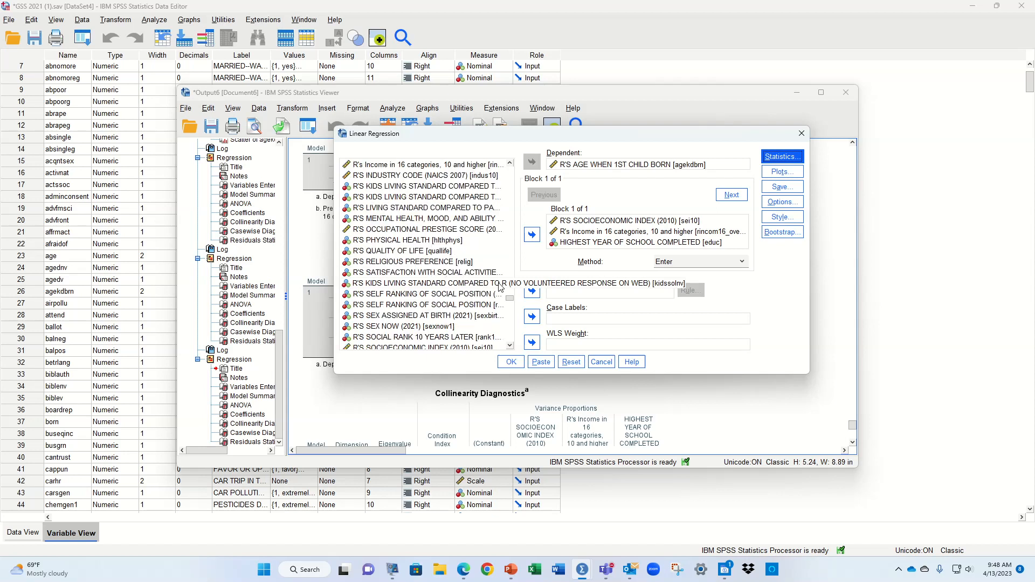
{"action": "left_click", "coordinate": [436, 327]}
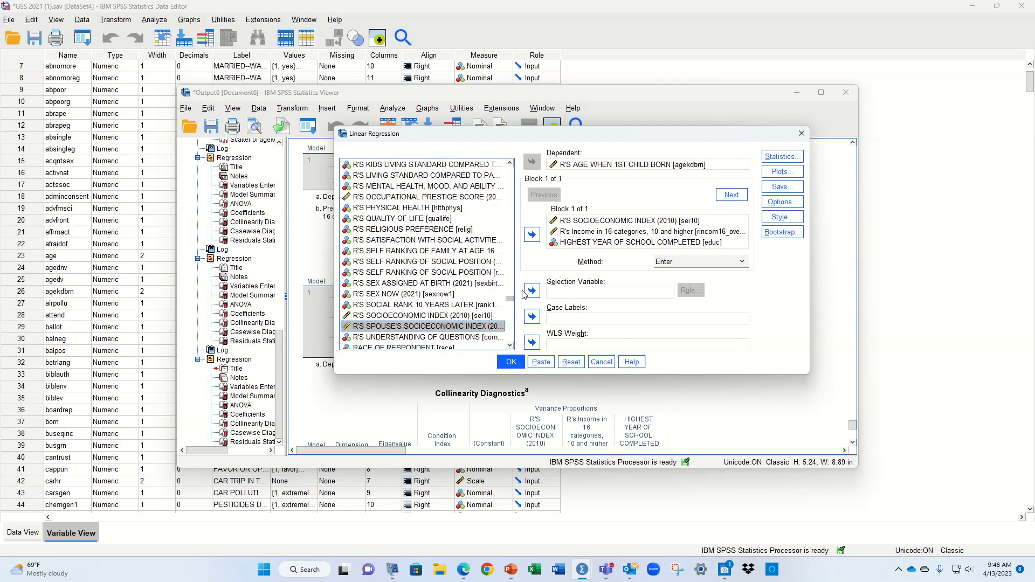
{"action": "left_click", "coordinate": [534, 235]}
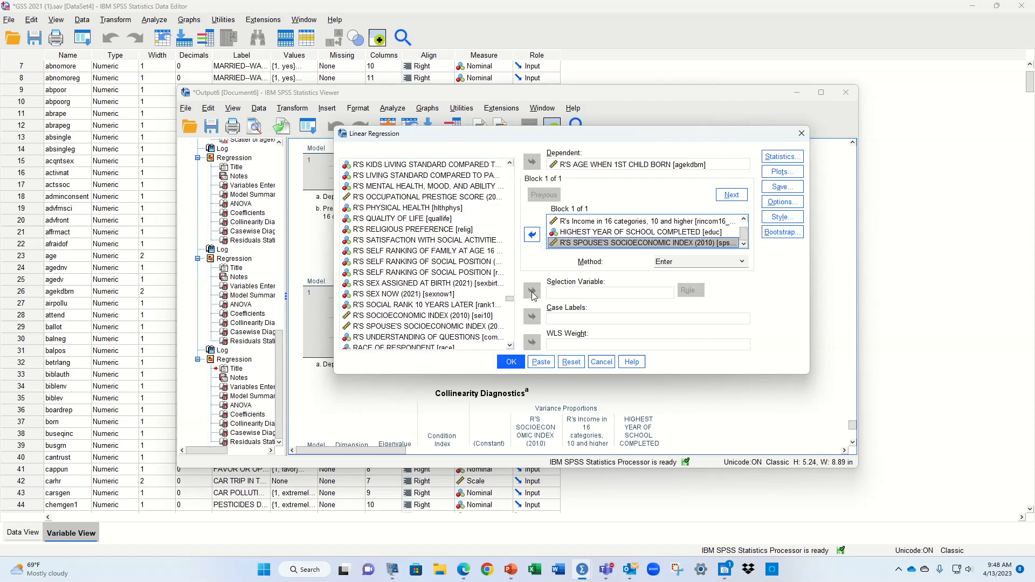
{"action": "left_click", "coordinate": [512, 362]}
Examine the four-predictor regression's Model Summary, ANOVA table, and Coefficients with their significance, Beta and VIF columns.
{"action": "scroll", "coordinate": [513, 368], "scroll_direction": "down", "scroll_amount": 2}
{"action": "scroll", "coordinate": [513, 368], "scroll_direction": "down", "scroll_amount": 2}
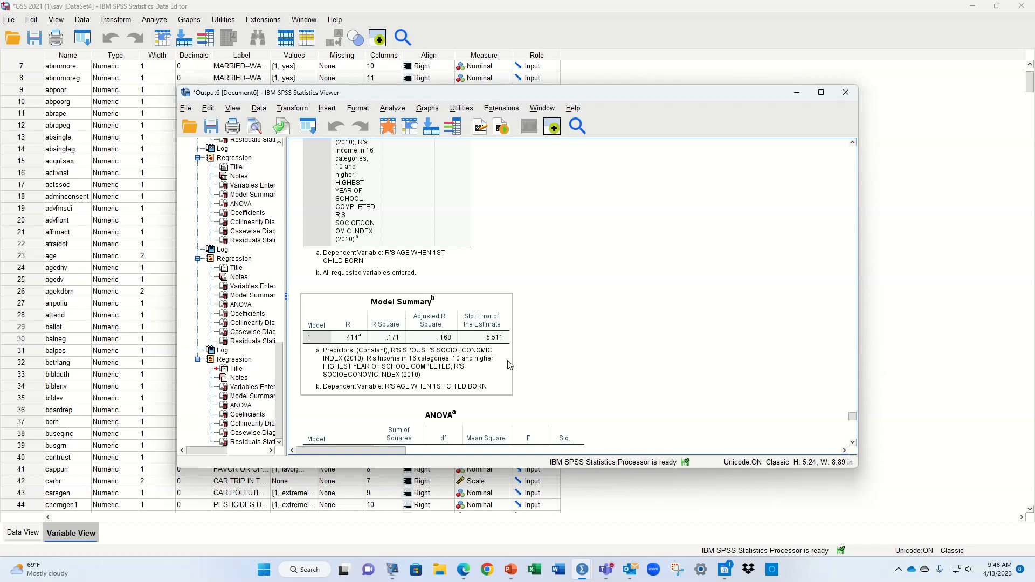
{"action": "scroll", "coordinate": [516, 346], "scroll_direction": "down", "scroll_amount": 2}
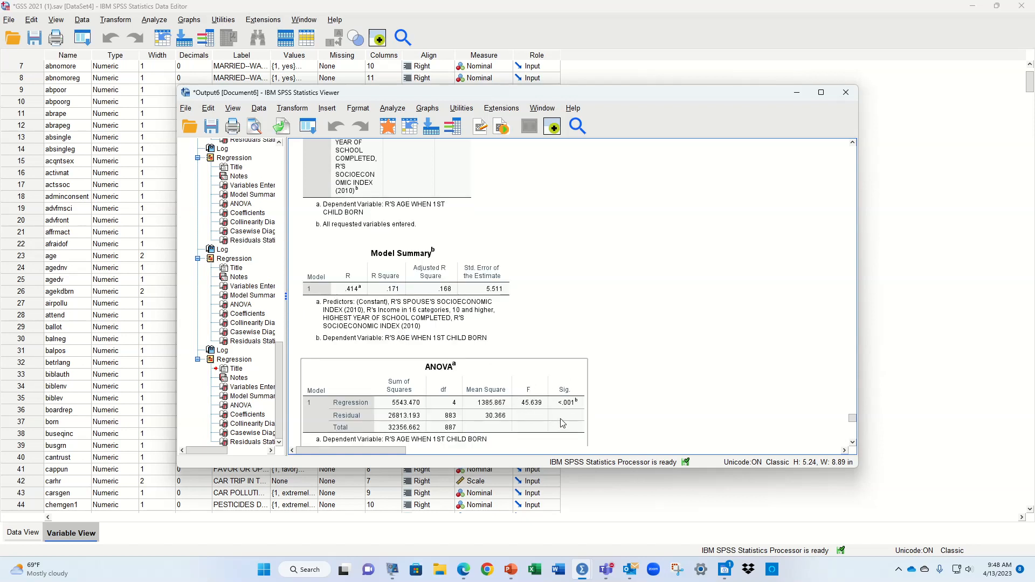
{"action": "scroll", "coordinate": [570, 418], "scroll_direction": "down", "scroll_amount": 2}
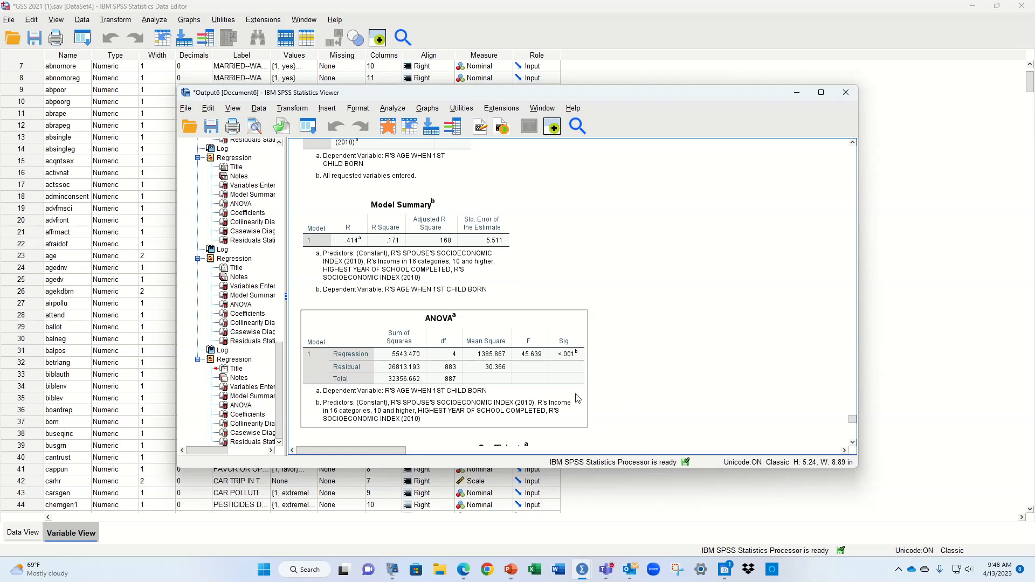
{"action": "scroll", "coordinate": [577, 398], "scroll_direction": "down", "scroll_amount": 8}
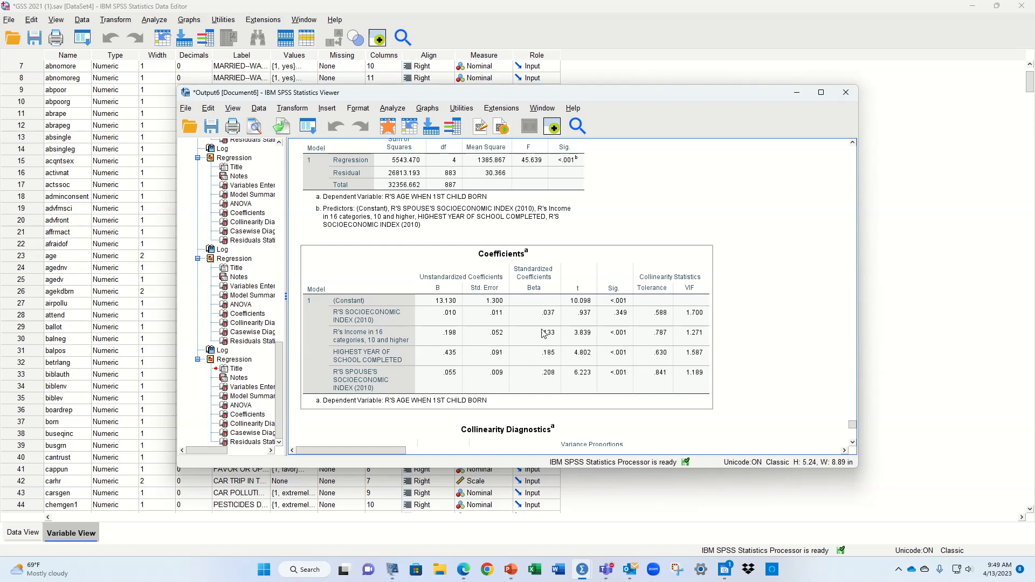
{"action": "scroll", "coordinate": [536, 372], "scroll_direction": "down", "scroll_amount": 1}
{"action": "scroll", "coordinate": [558, 375], "scroll_direction": "down", "scroll_amount": 1}
{"action": "scroll", "coordinate": [674, 373], "scroll_direction": "up", "scroll_amount": 1}
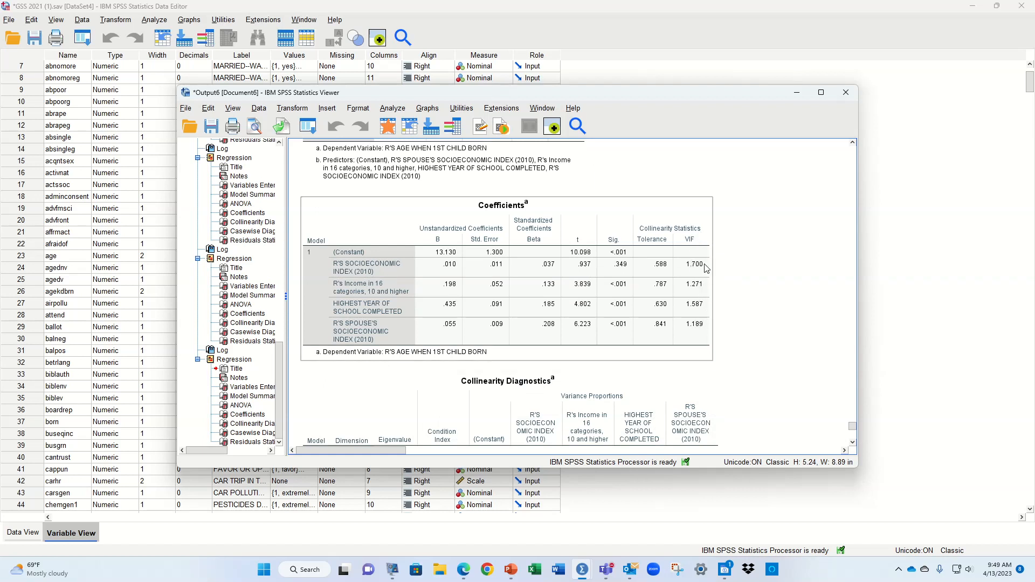
Review the Collinearity Diagnostics, Casewise Diagnostics and Residuals Statistics tables, and return to the Model Summary of the four-predictor regression.
{"action": "scroll", "coordinate": [694, 322], "scroll_direction": "down", "scroll_amount": 3}
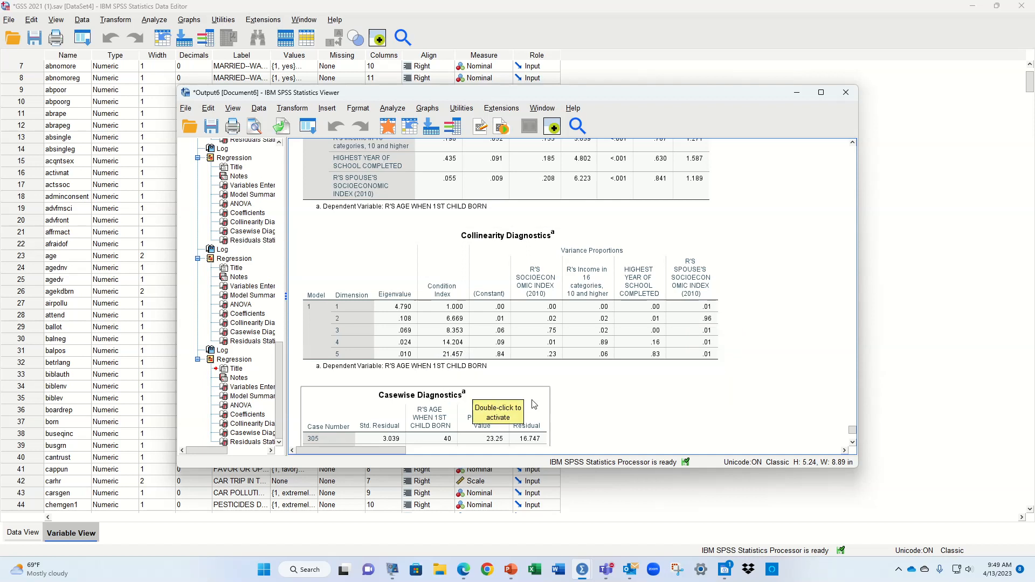
{"action": "scroll", "coordinate": [577, 404], "scroll_direction": "down", "scroll_amount": 2}
{"action": "scroll", "coordinate": [650, 405], "scroll_direction": "down", "scroll_amount": 1}
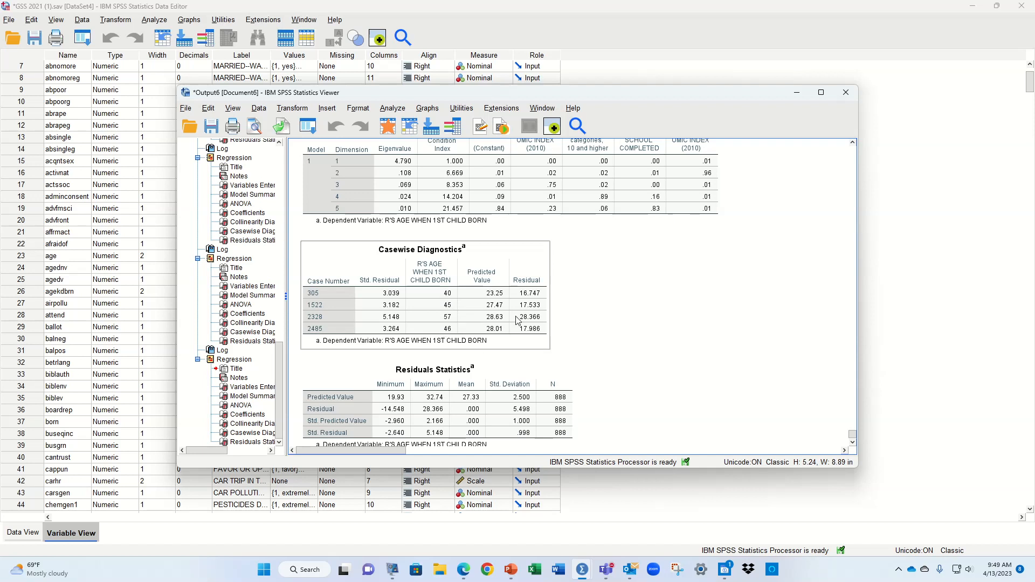
{"action": "scroll", "coordinate": [518, 321], "scroll_direction": "down", "scroll_amount": 1}
{"action": "scroll", "coordinate": [539, 327], "scroll_direction": "up", "scroll_amount": 3}
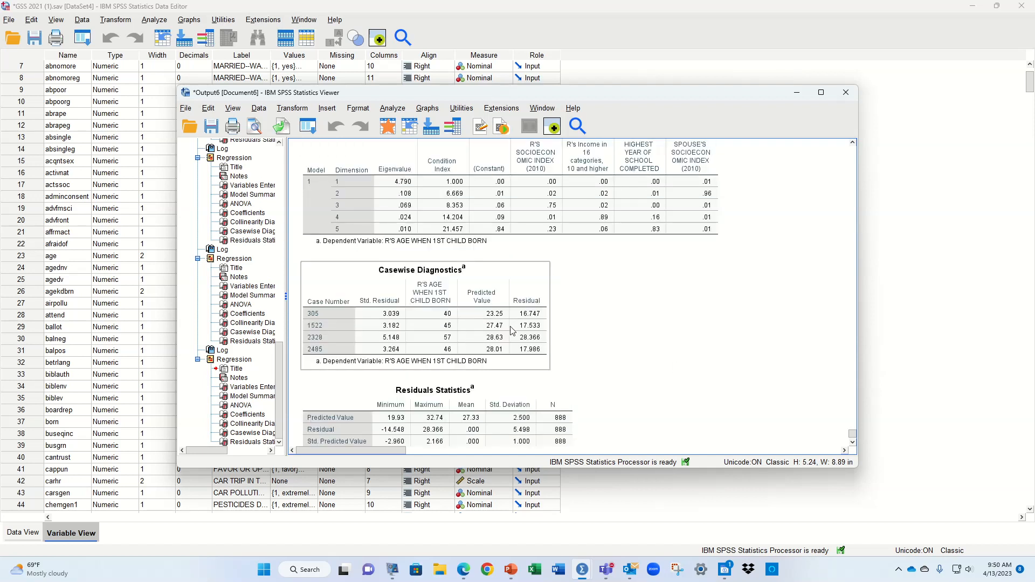
{"action": "scroll", "coordinate": [620, 334], "scroll_direction": "up", "scroll_amount": 2}
{"action": "scroll", "coordinate": [701, 358], "scroll_direction": "up", "scroll_amount": 10}
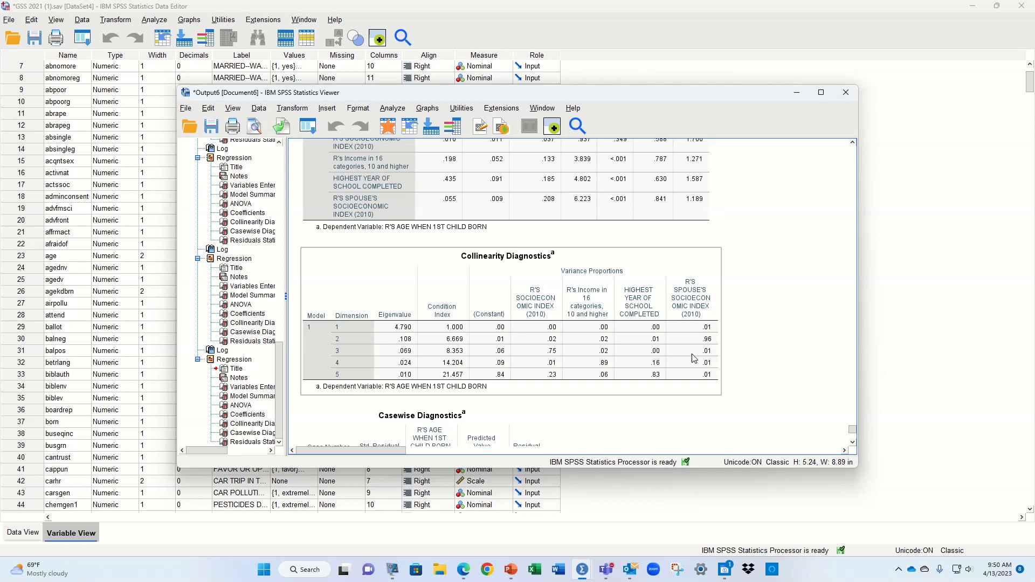
{"action": "scroll", "coordinate": [743, 355], "scroll_direction": "up", "scroll_amount": 5}
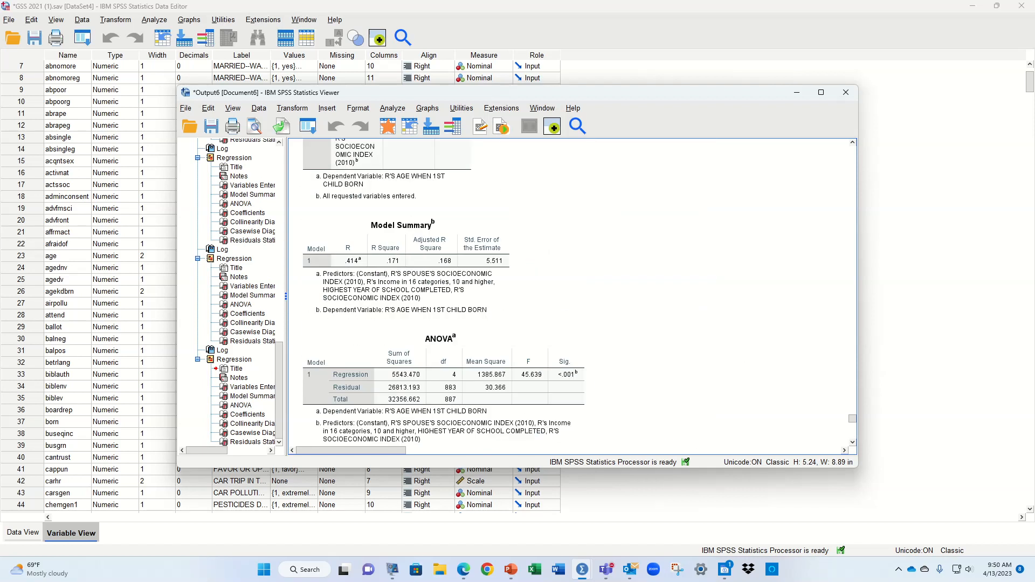